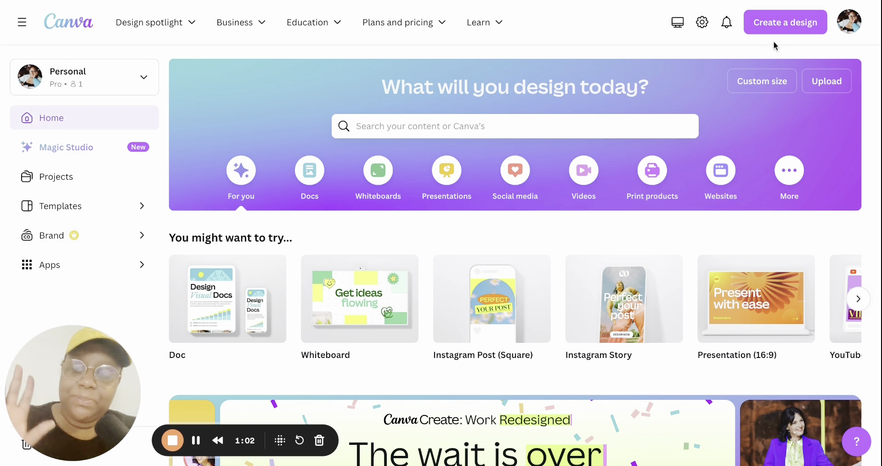
# Step: Create a new custom-size design 3.25 in wide and 4.25 in high
pyautogui.click(795, 30)
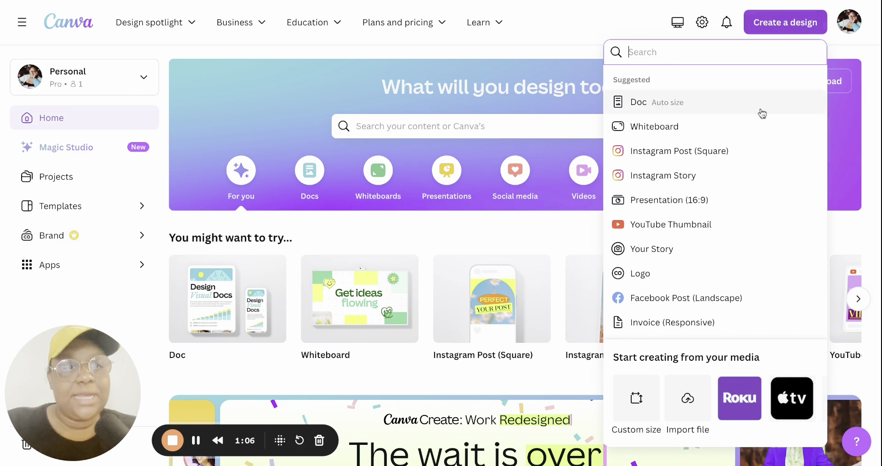
pyautogui.scroll(-3, 750, 128)
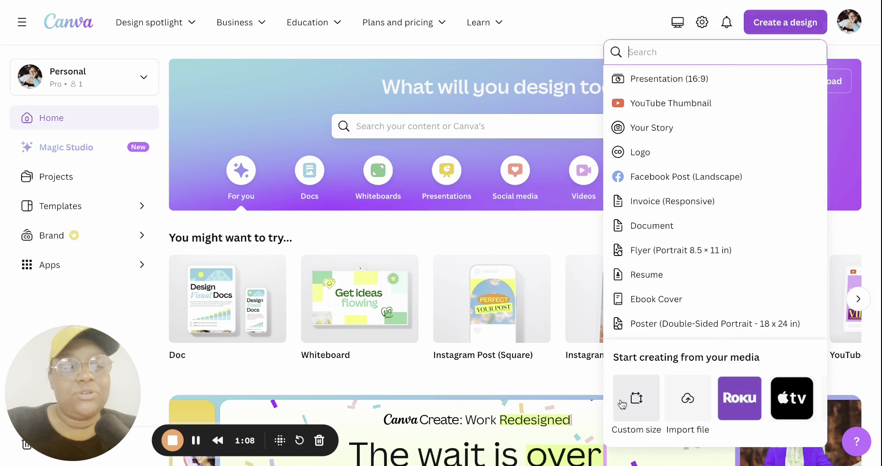
pyautogui.click(637, 404)
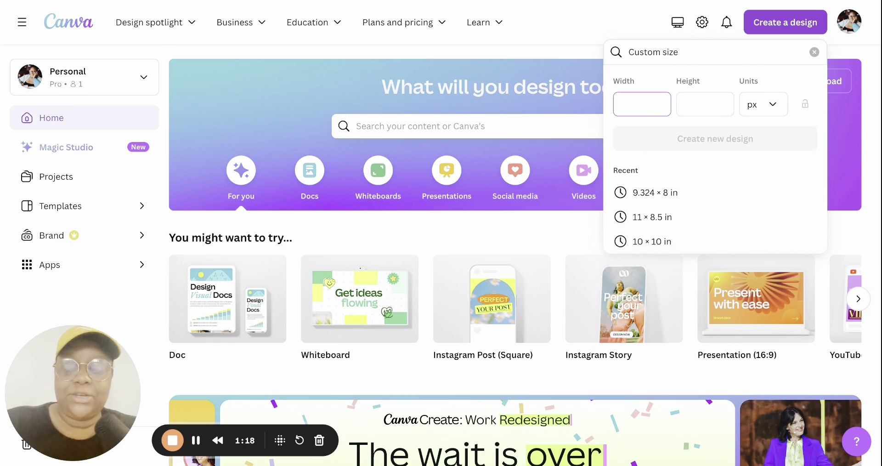
pyautogui.click(772, 104)
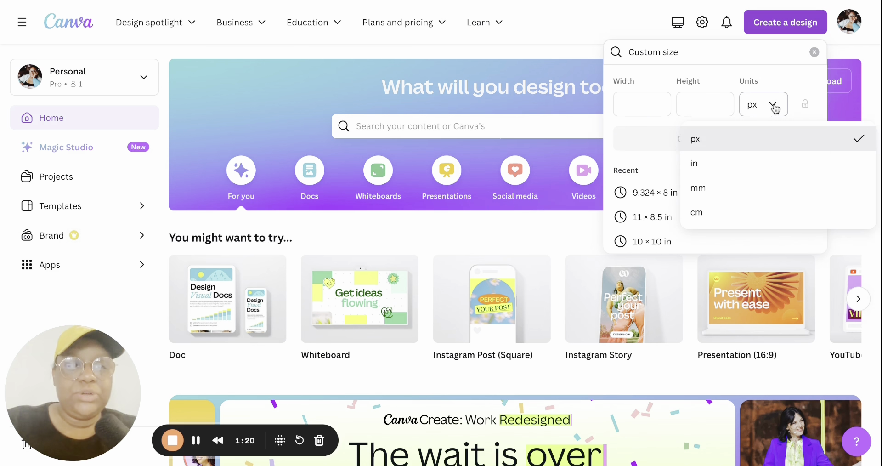
pyautogui.click(751, 162)
pyautogui.click(643, 104)
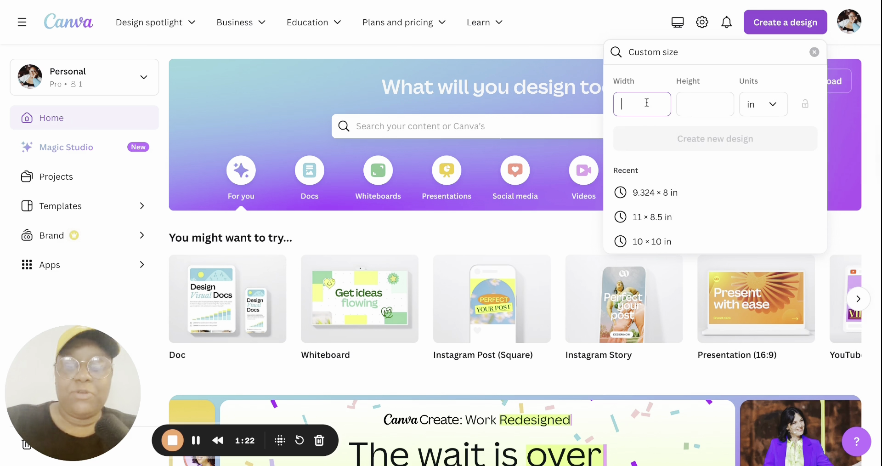
pyautogui.write('3.2')
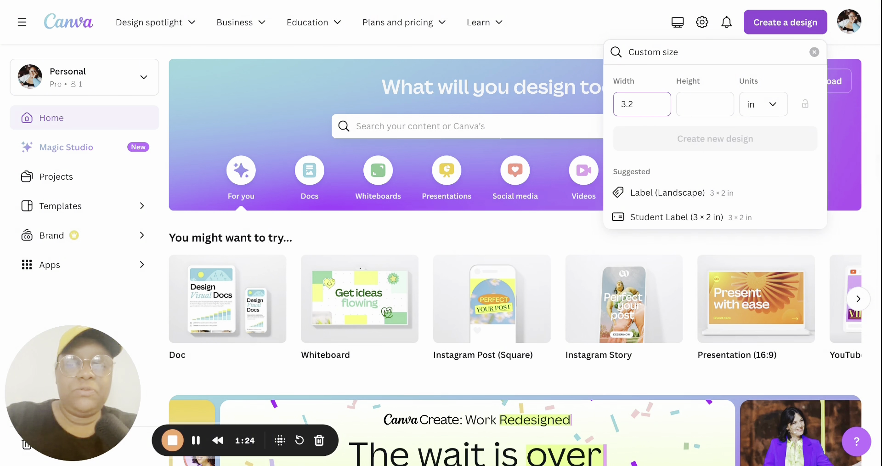
pyautogui.write('5')
pyautogui.click(711, 104)
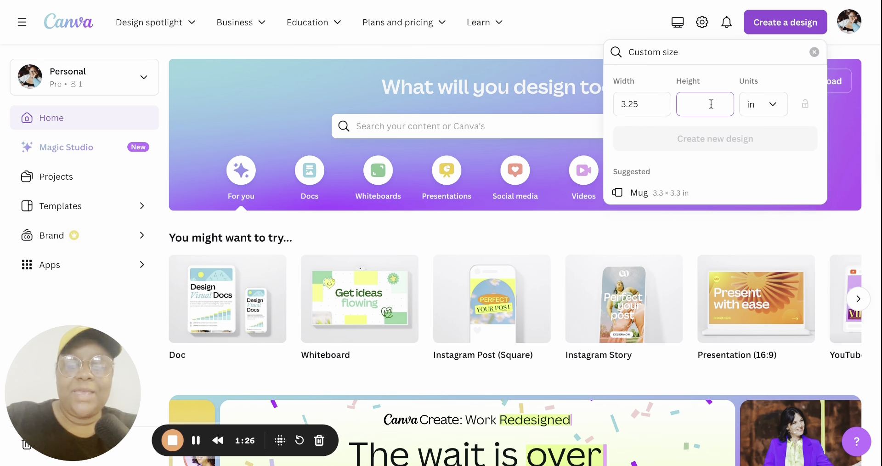
pyautogui.write('4.25')
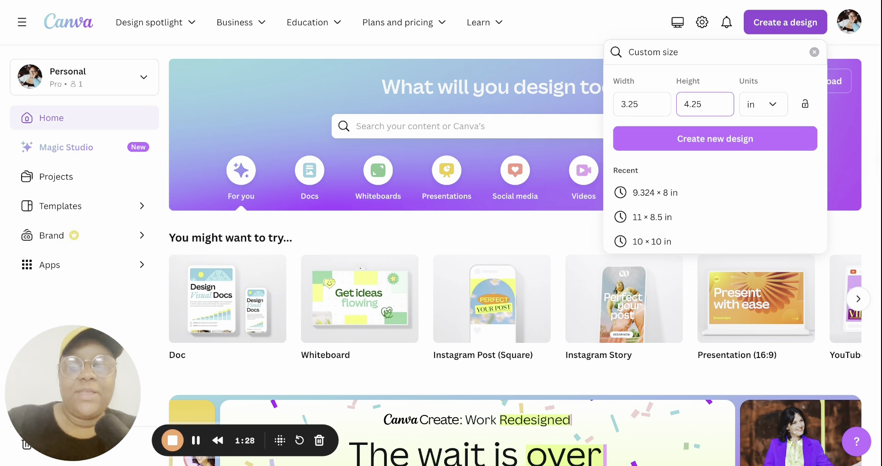
pyautogui.click(727, 146)
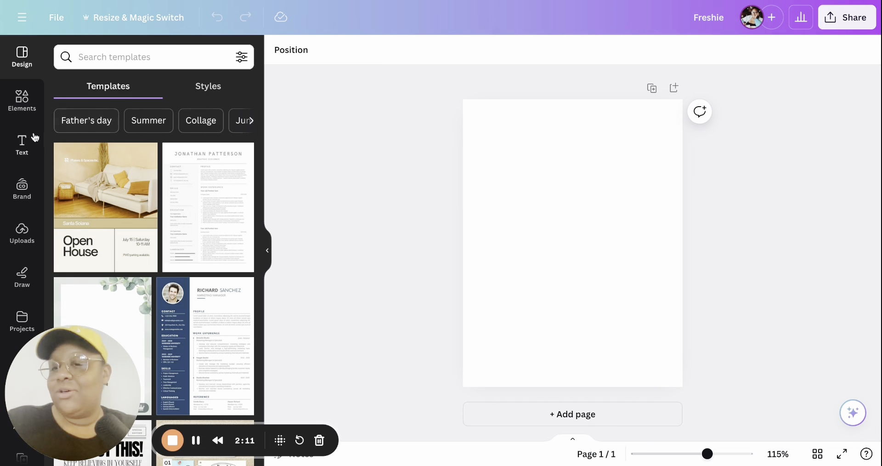
# Step: Search the elements for "sunflower background" and add the pink polka-dot sunflower graphic to the page
pyautogui.click(23, 99)
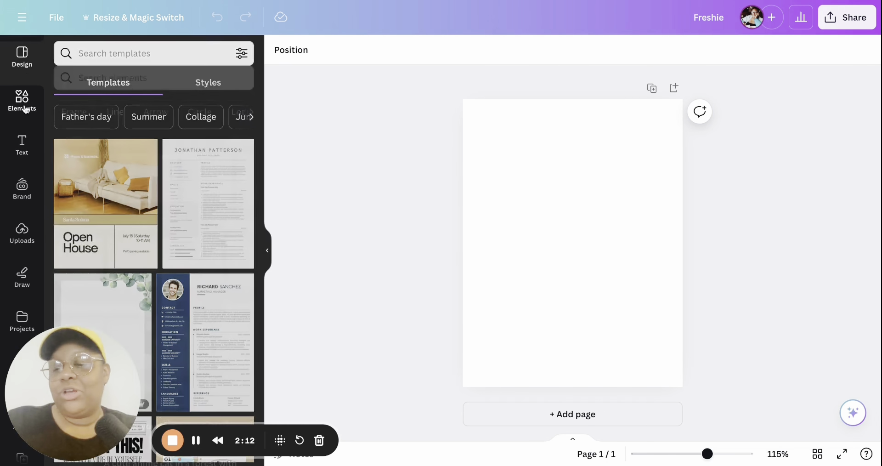
pyautogui.click(136, 56)
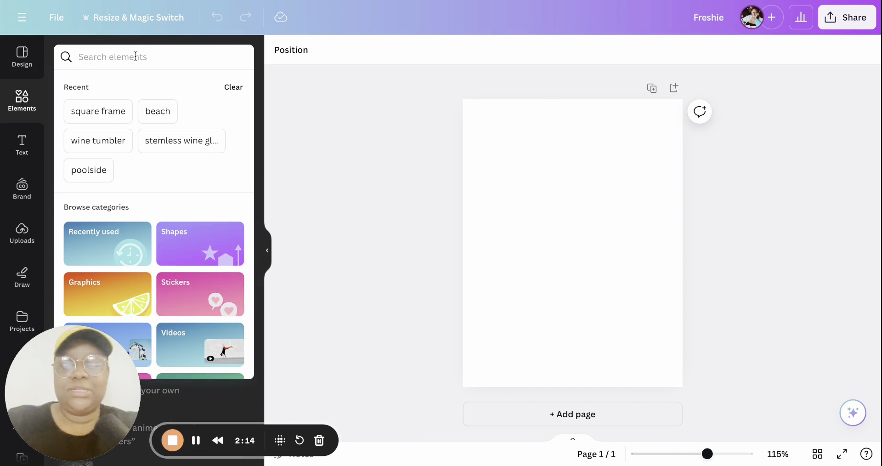
pyautogui.write('sunflower ba')
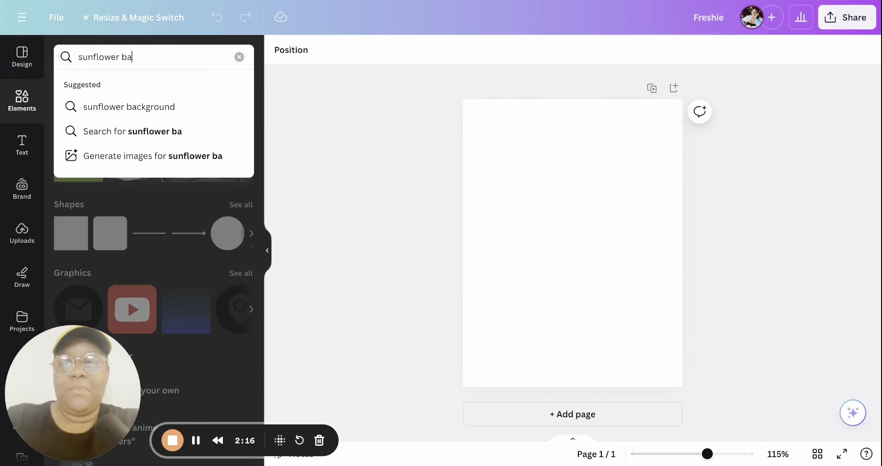
pyautogui.write('ckground')
pyautogui.press('Return')
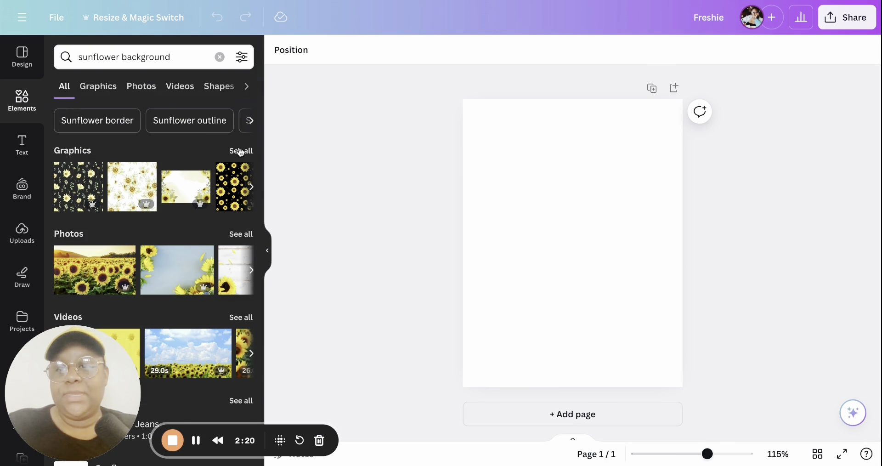
pyautogui.click(245, 159)
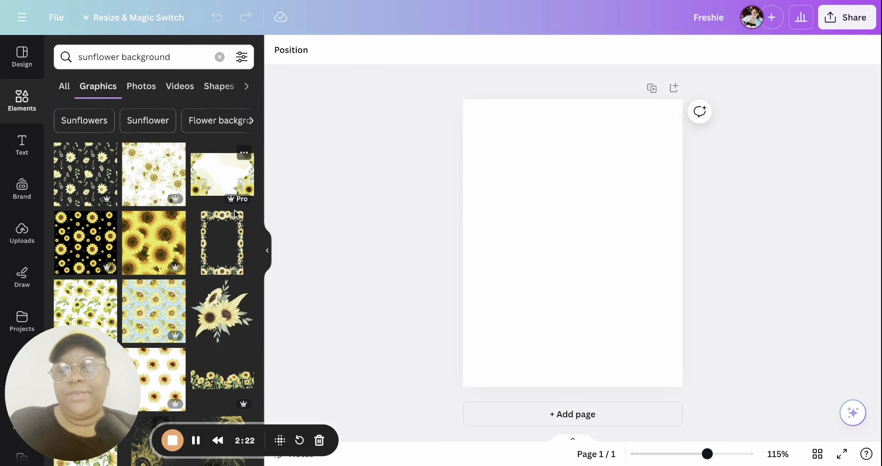
pyautogui.scroll(-10, 226, 275)
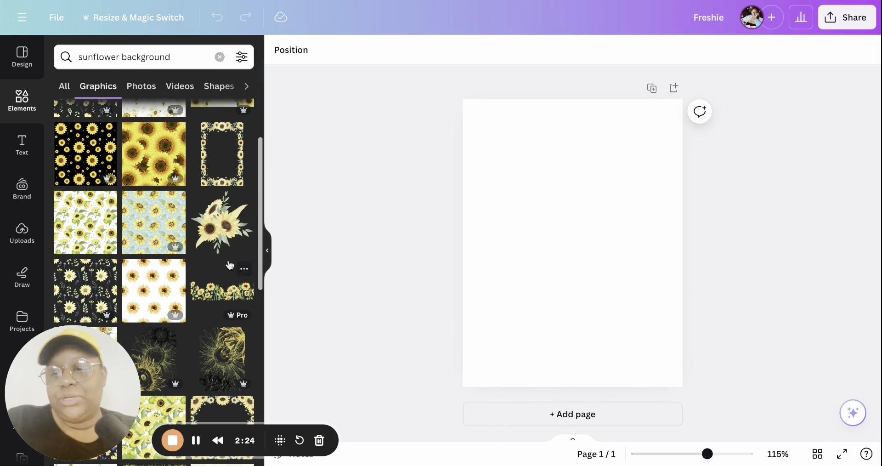
pyautogui.click(226, 274)
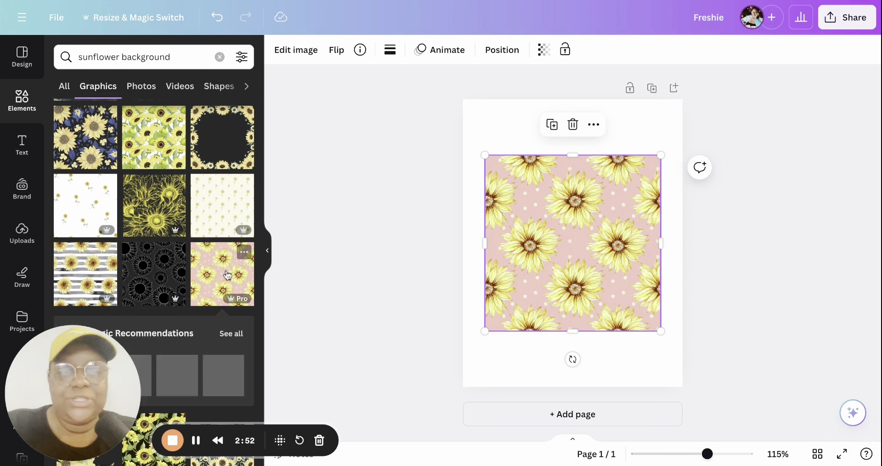
# Step: Align the sunflower graphic with the page's upper-left corner and enlarge it to cover the whole page
pyautogui.moveTo(558, 223); pyautogui.dragTo(538, 157)
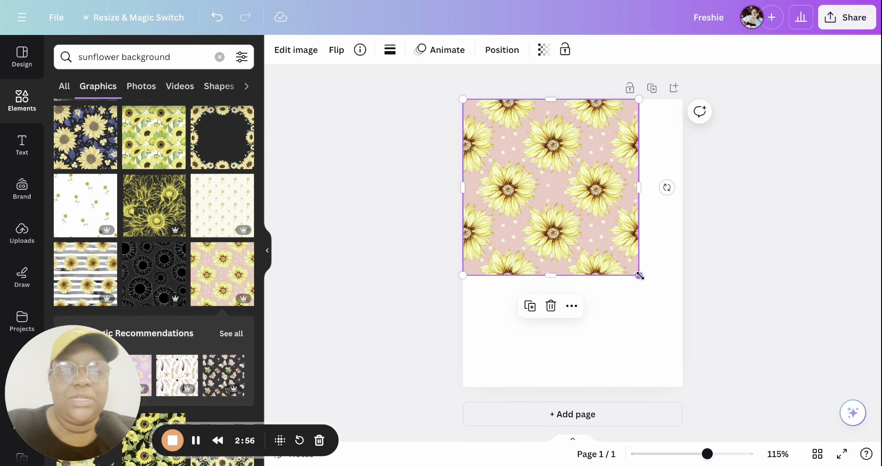
pyautogui.moveTo(642, 276); pyautogui.dragTo(684, 319)
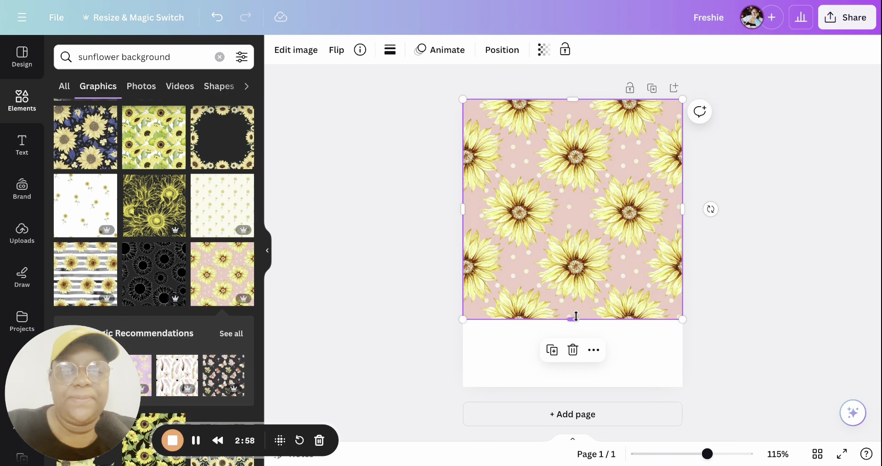
pyautogui.moveTo(573, 318); pyautogui.dragTo(581, 384)
pyautogui.click(744, 297)
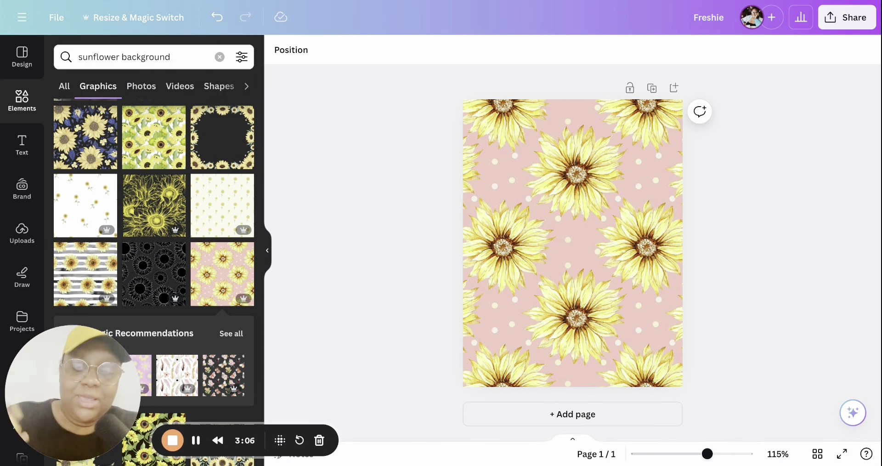
# Step: Add a heading reading "She's a 10 but she Hits Curbs", with line breaks after "10", "but she" and "Hits"
pyautogui.click(24, 147)
pyautogui.click(142, 203)
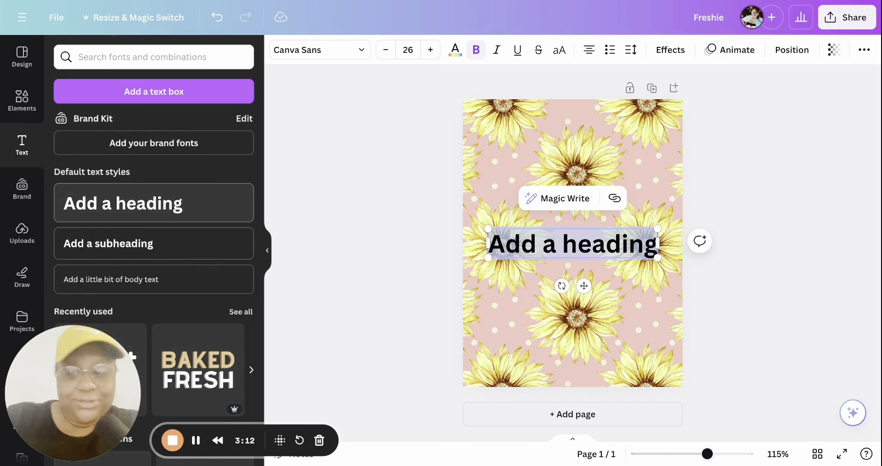
pyautogui.write("She's a ")
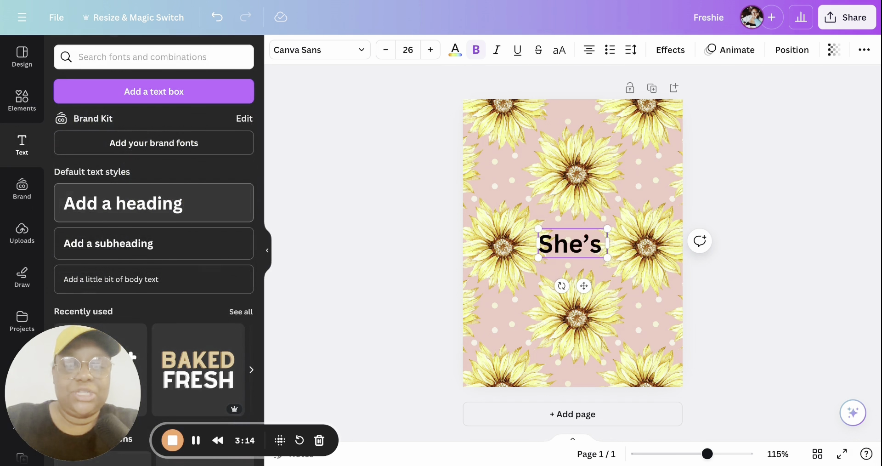
pyautogui.write('10')
pyautogui.press('Return')
pyautogui.write('but she')
pyautogui.press('Return')
pyautogui.write('H')
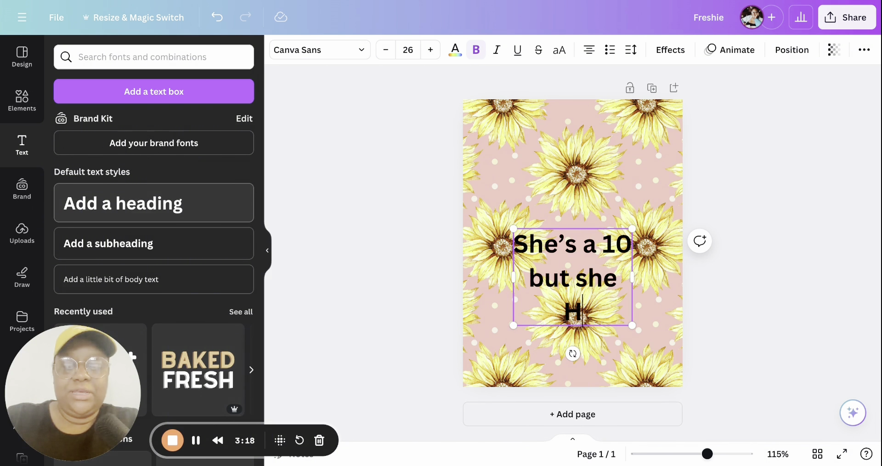
pyautogui.write('its')
pyautogui.press('Return')
pyautogui.write('Cur')
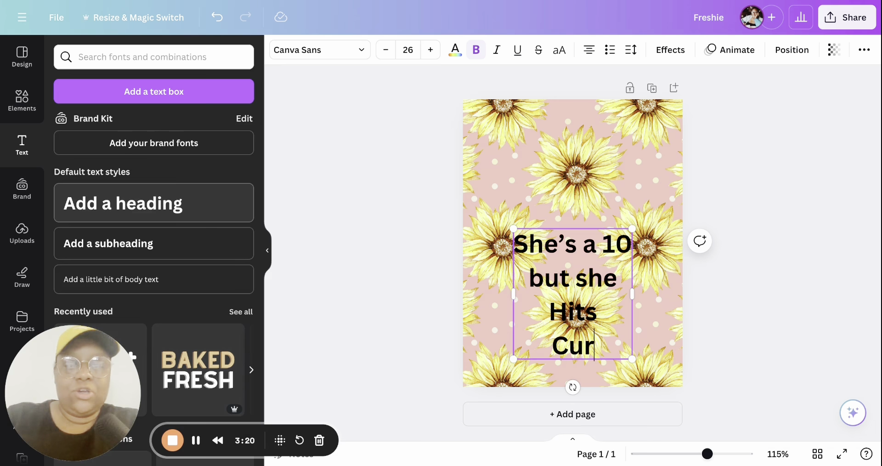
pyautogui.write('bs')
pyautogui.click(726, 176)
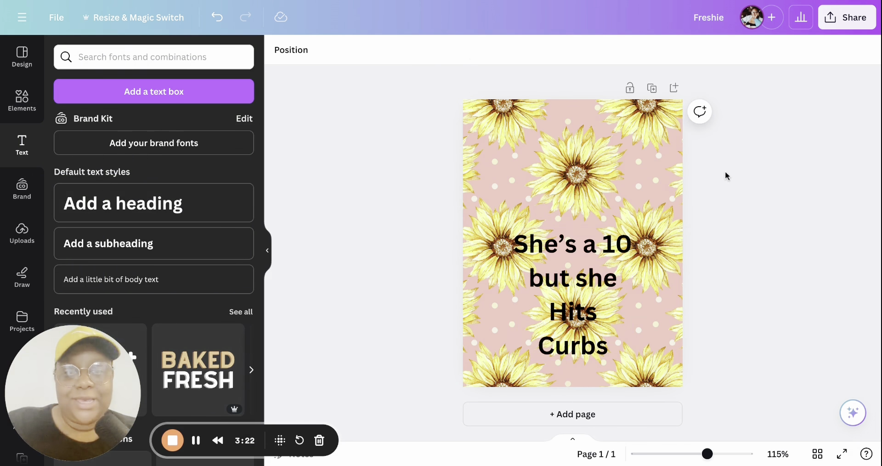
# Step: Move the heading up to about the middle of the page and color it white (#ffffff)
pyautogui.moveTo(573, 294); pyautogui.dragTo(573, 252)
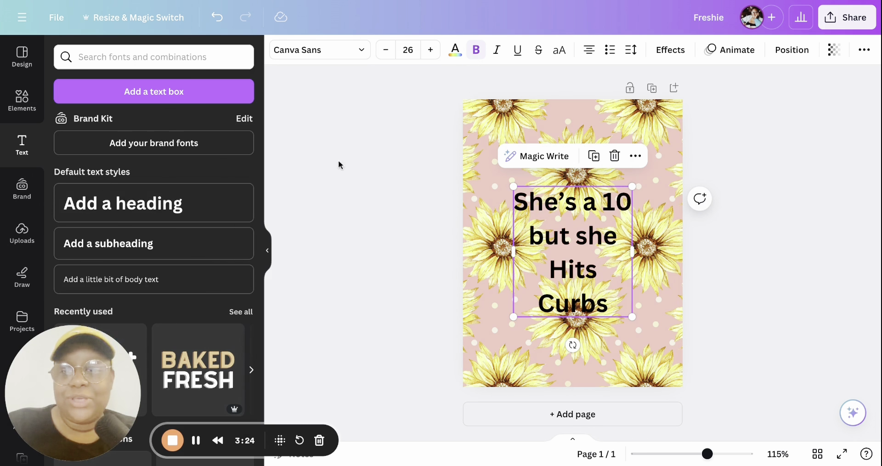
pyautogui.click(455, 50)
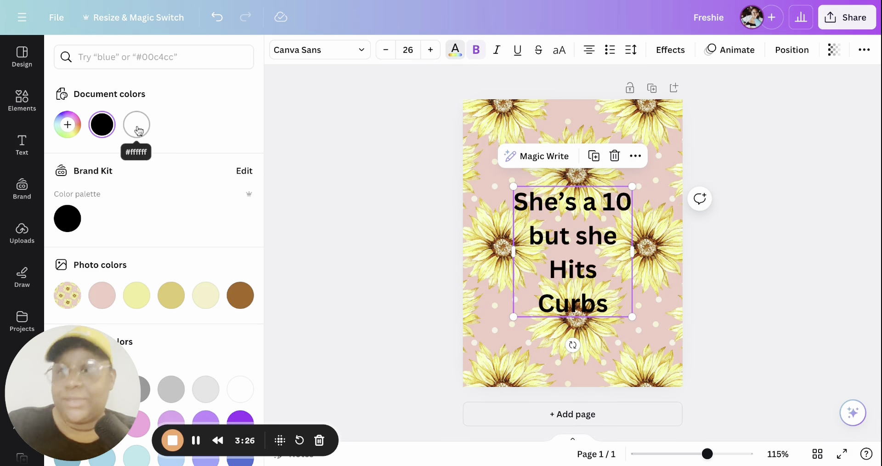
pyautogui.click(146, 138)
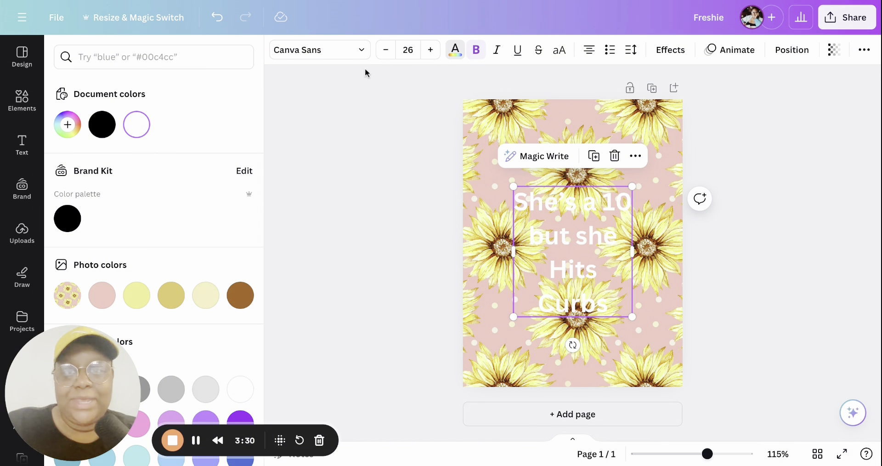
# Step: Change the heading's font to TAN Songbird
pyautogui.click(347, 53)
pyautogui.click(162, 87)
pyautogui.write('tan songbird')
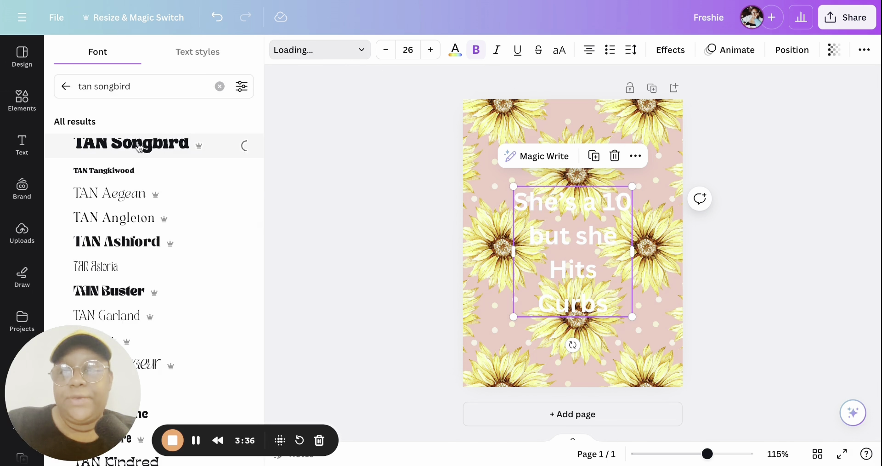
pyautogui.click(138, 146)
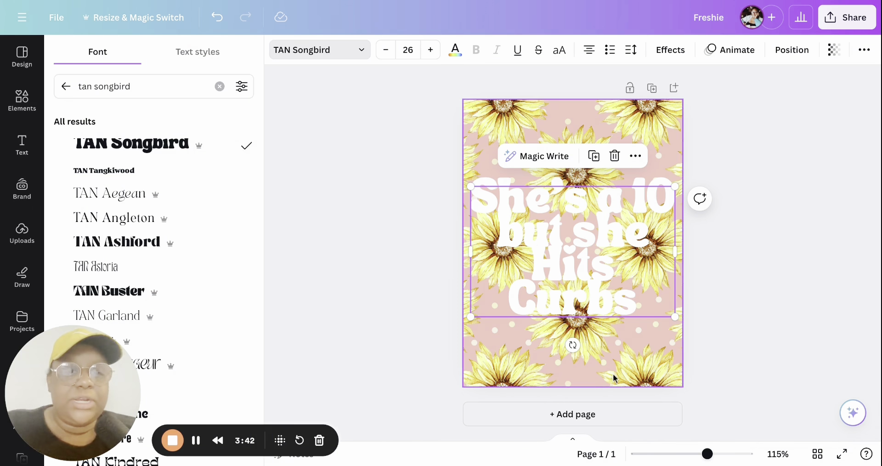
# Step: Increase the heading's line spacing and narrow its text box so "a 10" wraps onto its own line
pyautogui.click(632, 52)
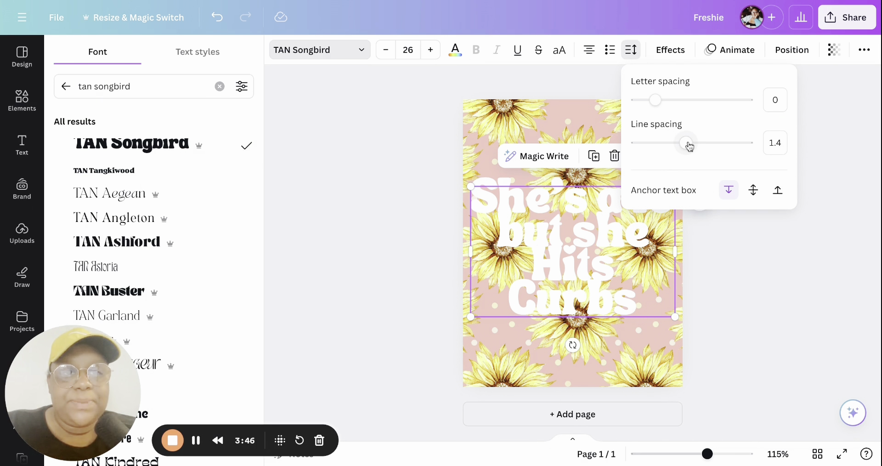
pyautogui.moveTo(690, 143); pyautogui.dragTo(710, 145)
pyautogui.click(730, 333)
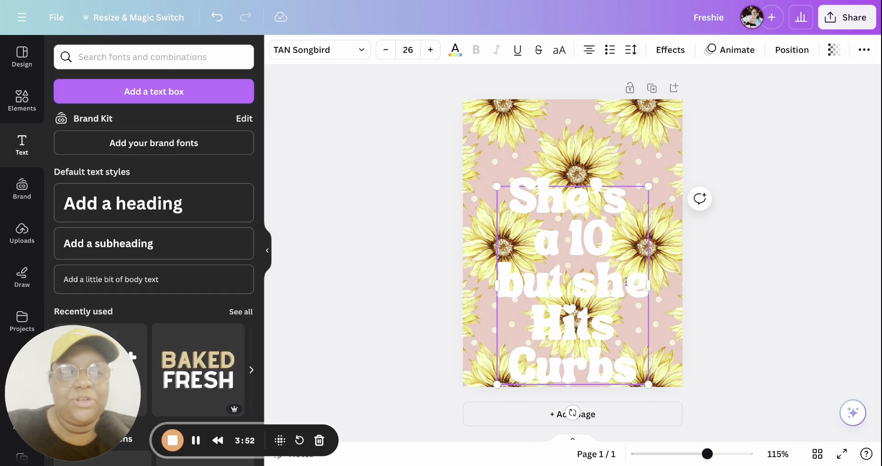
# Step: Move the five-line heading up so it sits around the middle of the page
pyautogui.click(790, 250)
pyautogui.moveTo(546, 282); pyautogui.dragTo(542, 252)
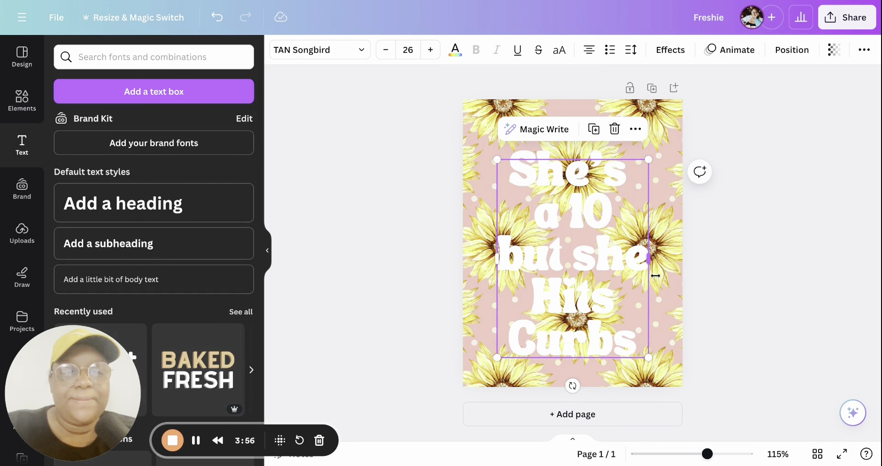
pyautogui.click(705, 299)
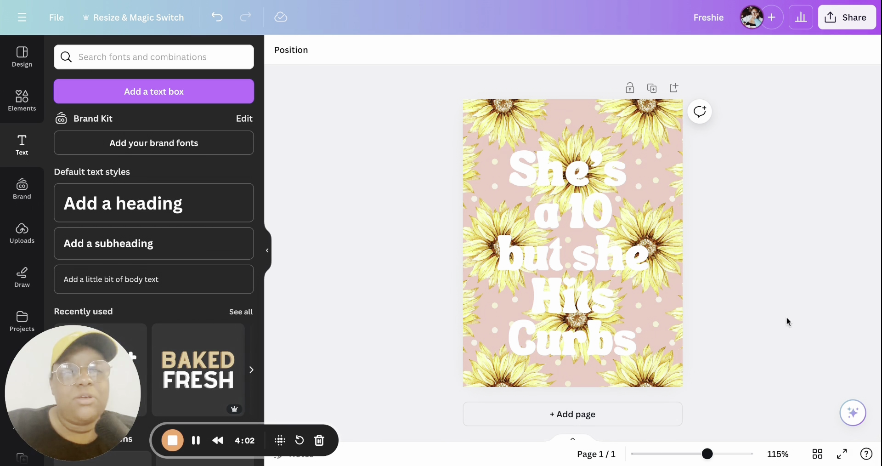
# Step: Apply the Outline effect to the heading with a black outline and a thickness of 200
pyautogui.click(594, 241)
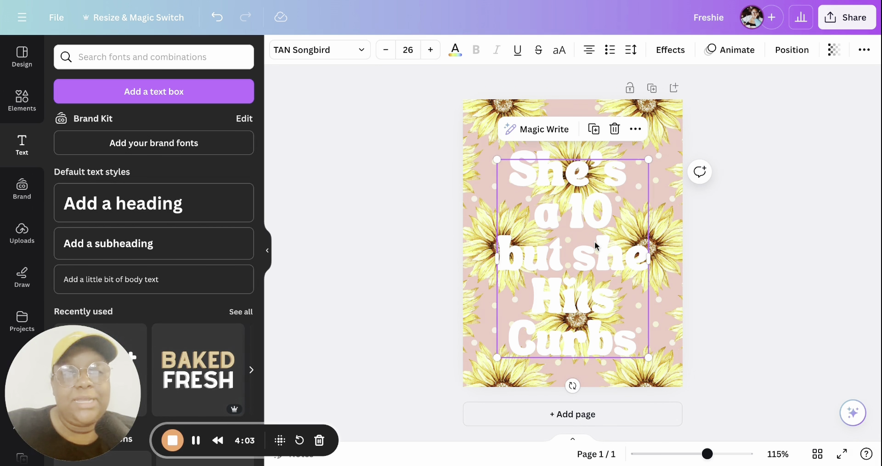
pyautogui.click(682, 56)
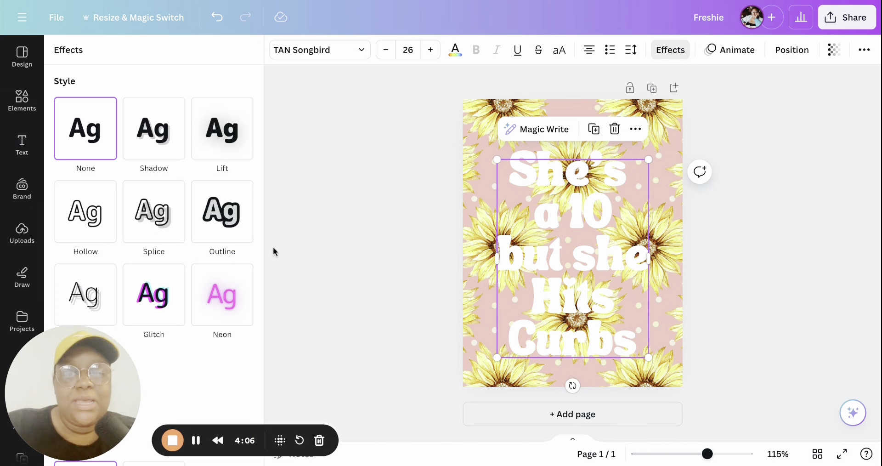
pyautogui.click(233, 216)
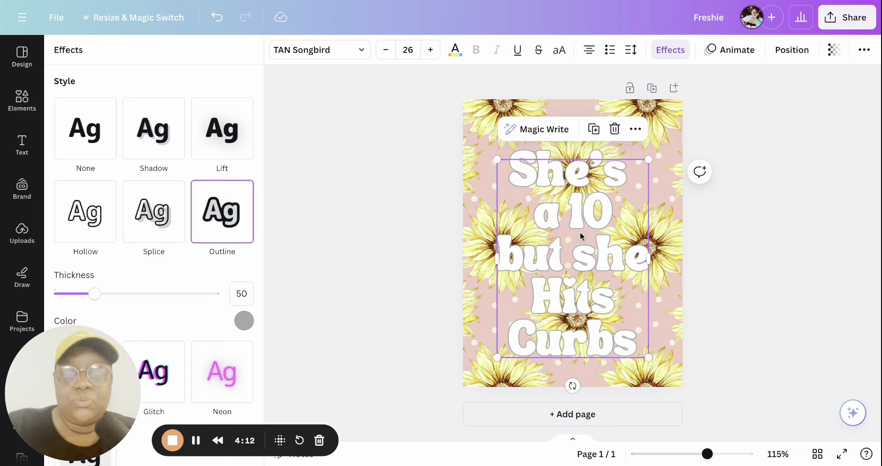
pyautogui.click(244, 321)
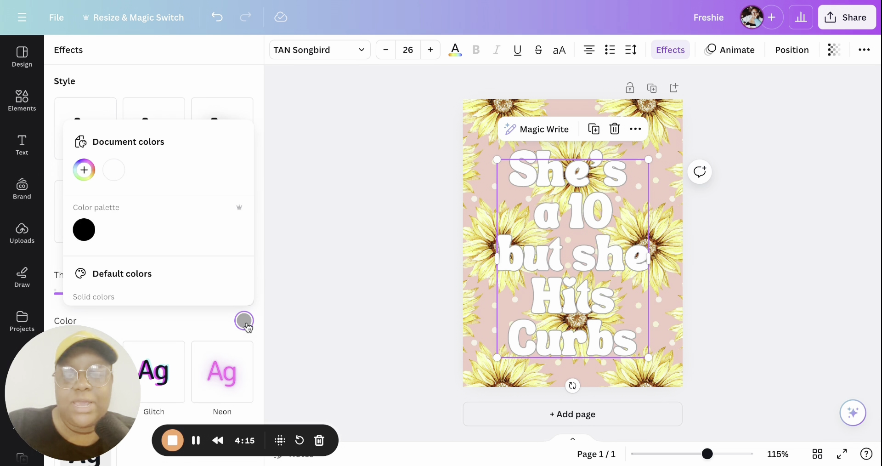
pyautogui.click(79, 232)
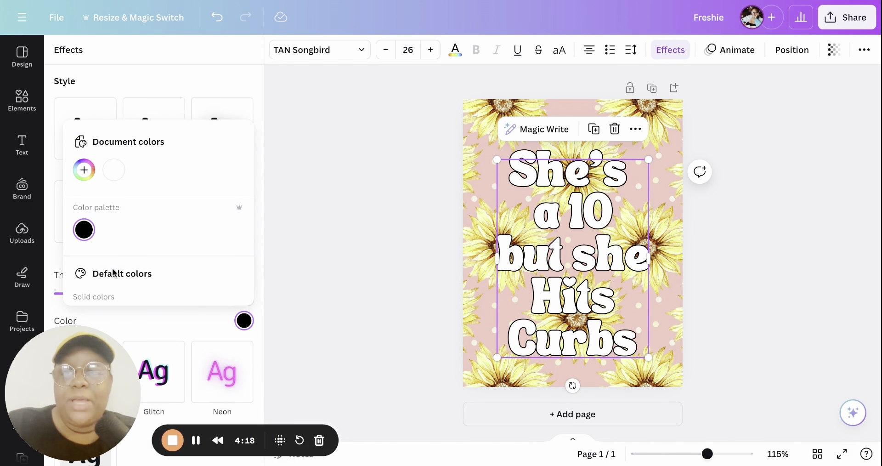
pyautogui.scroll(-3, 115, 273)
pyautogui.click(144, 324)
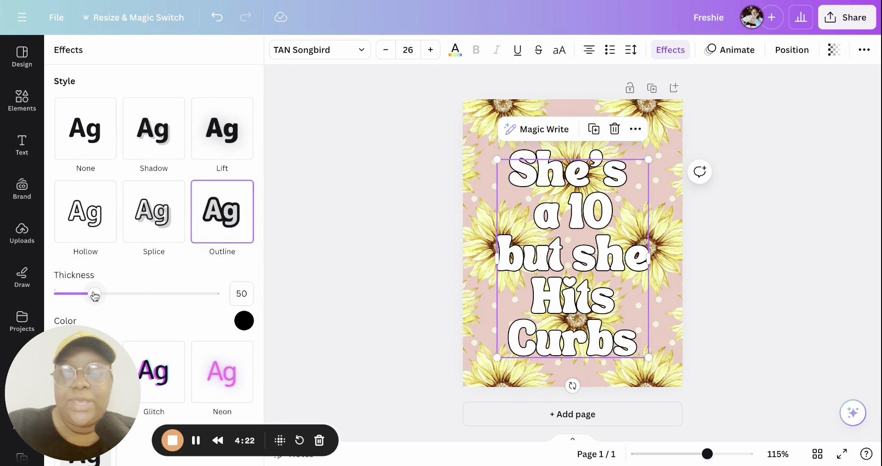
pyautogui.moveTo(95, 295); pyautogui.dragTo(234, 303)
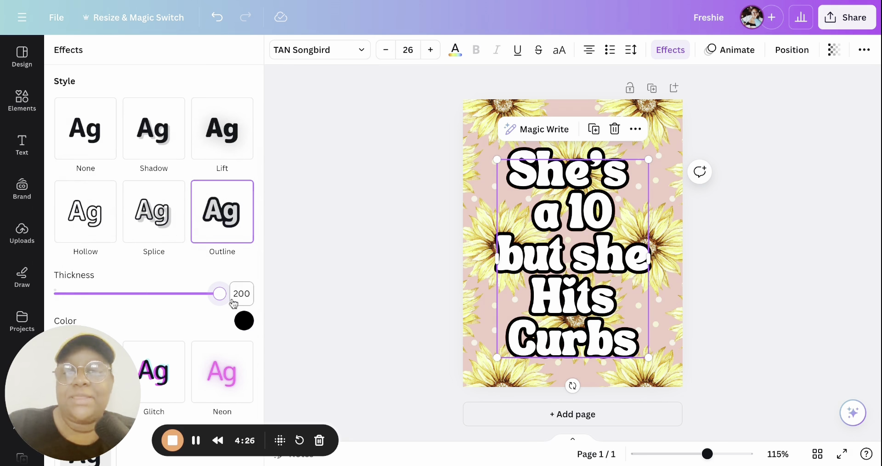
pyautogui.click(761, 233)
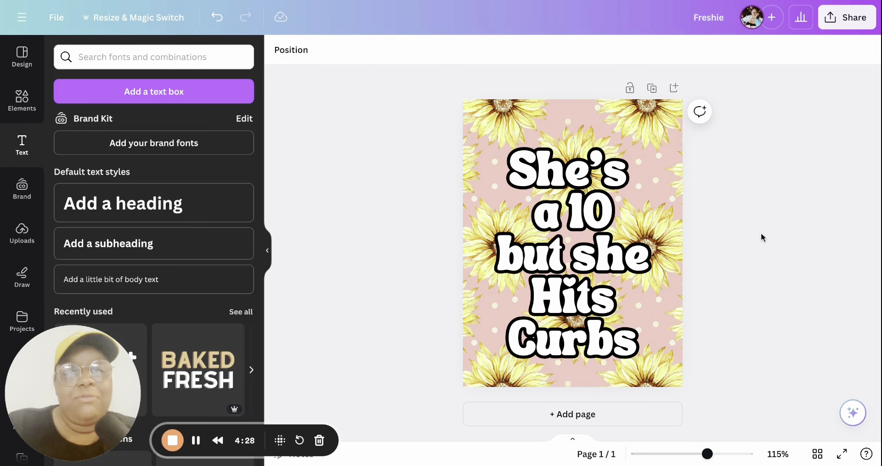
# Step: Reposition the outlined heading slightly higher so it sits vertically centered on the page
pyautogui.moveTo(552, 269); pyautogui.dragTo(554, 252)
pyautogui.click(766, 236)
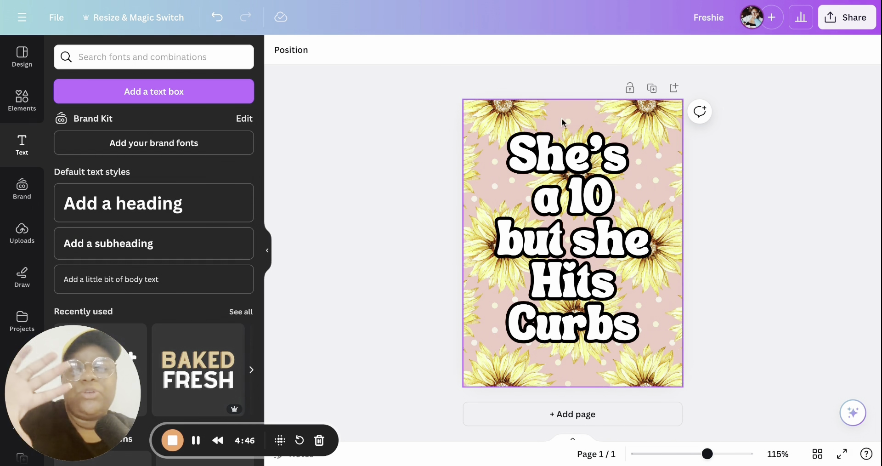
pyautogui.click(564, 235)
pyautogui.moveTo(564, 234)
pyautogui.mouseDown()
pyautogui.moveTo(563, 196)
pyautogui.moveTo(563, 239)
pyautogui.mouseUp()
pyautogui.click(771, 219)
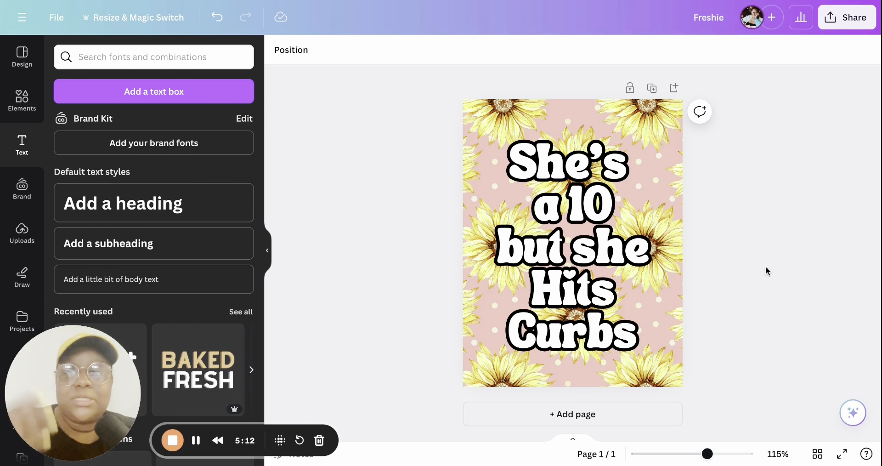
# Step: Download the finished design as a PNG at size 1
pyautogui.click(856, 26)
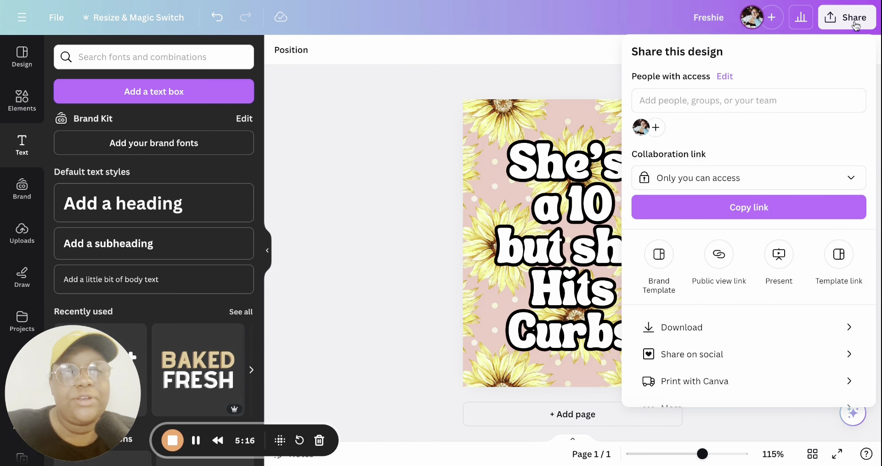
pyautogui.click(680, 327)
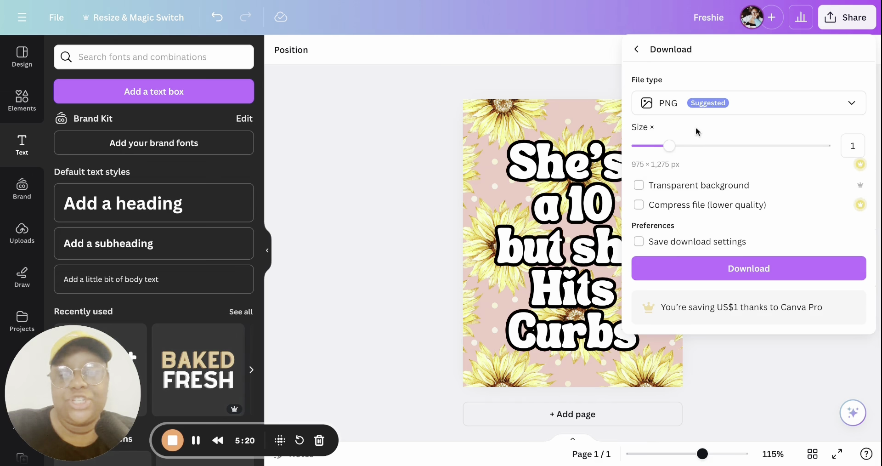
pyautogui.click(735, 276)
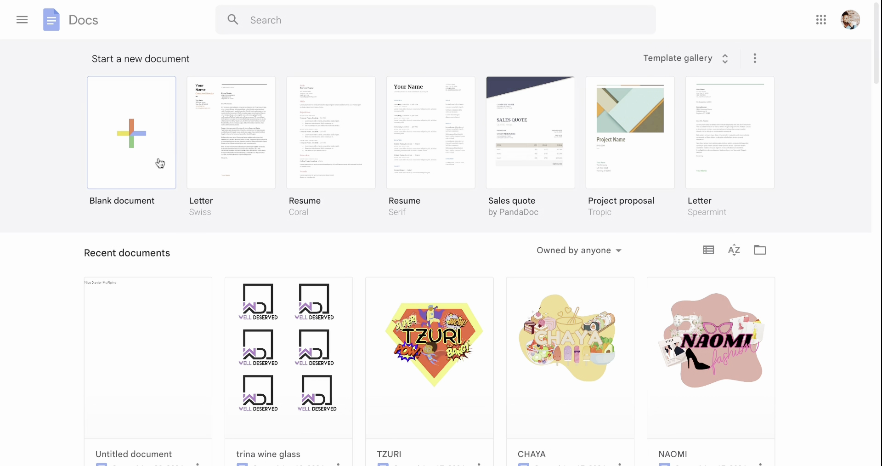
# Step: Create a blank document in Google Docs and apply 0-inch margins on all four sides of the Letter page
pyautogui.click(159, 163)
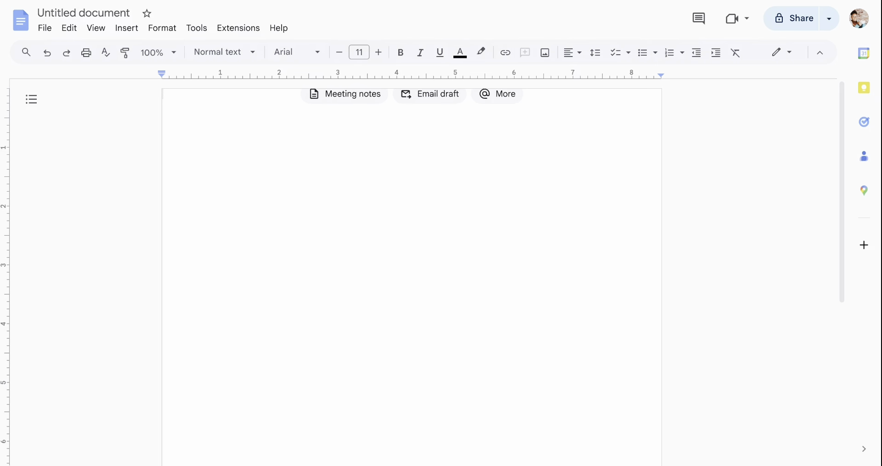
pyautogui.click(44, 28)
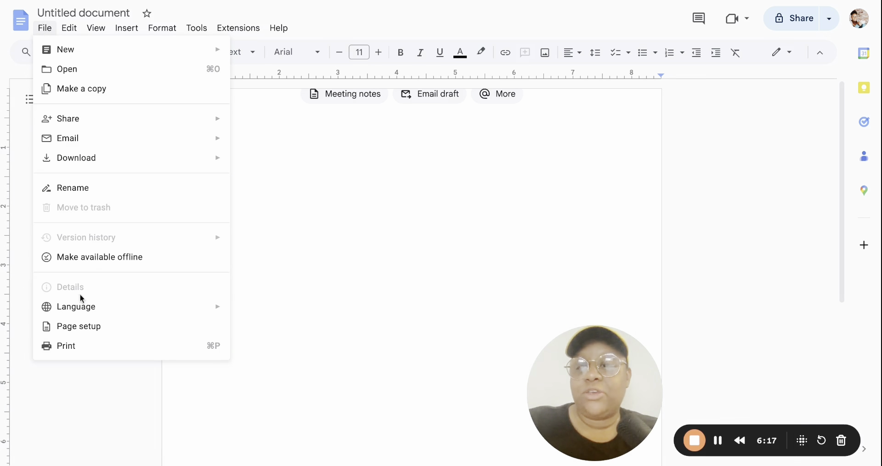
pyautogui.click(76, 327)
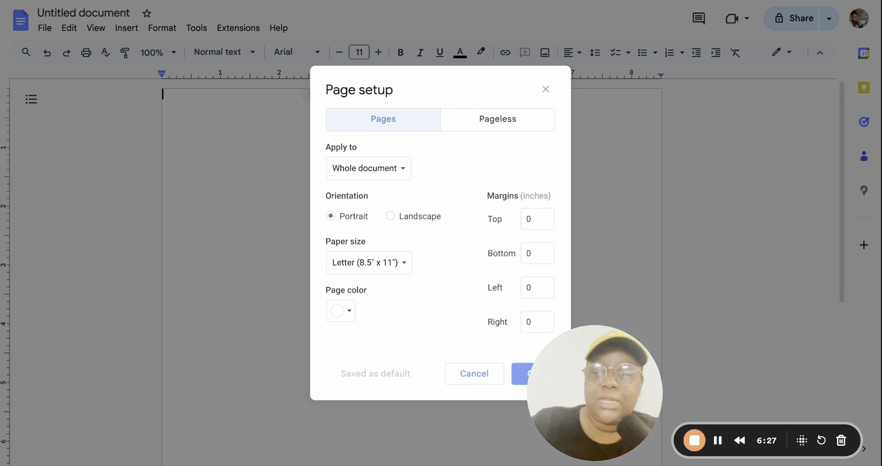
pyautogui.click(533, 224)
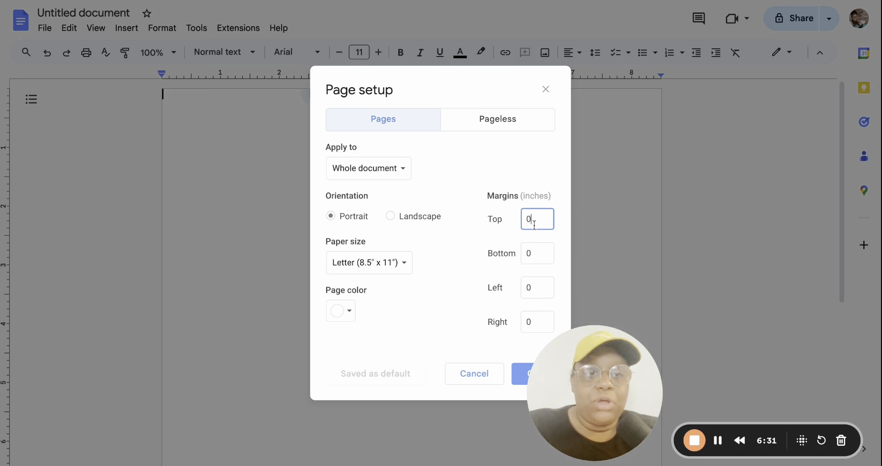
pyautogui.click(538, 256)
pyautogui.click(537, 292)
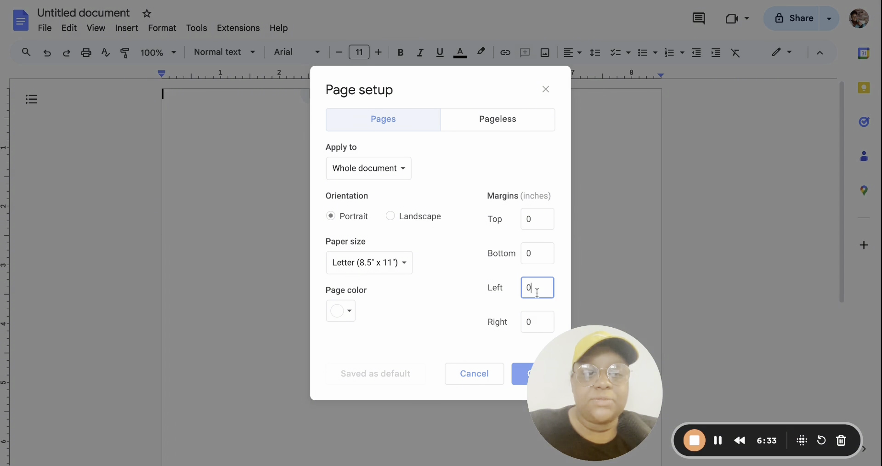
pyautogui.click(535, 321)
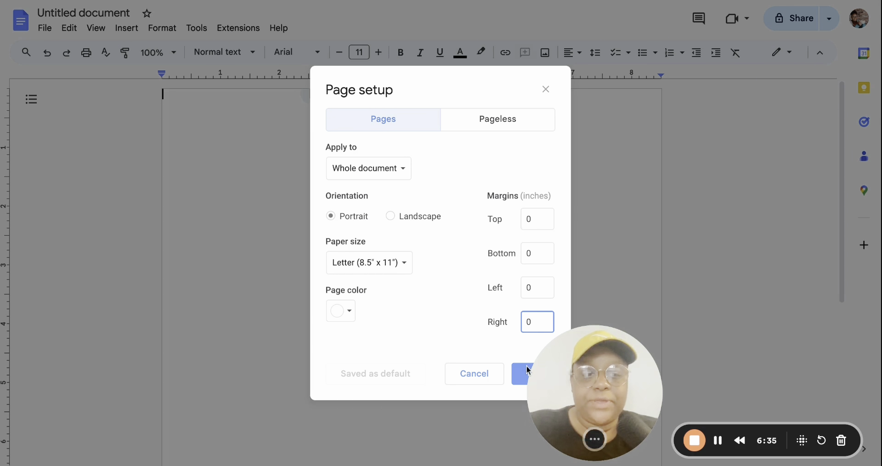
pyautogui.click(528, 370)
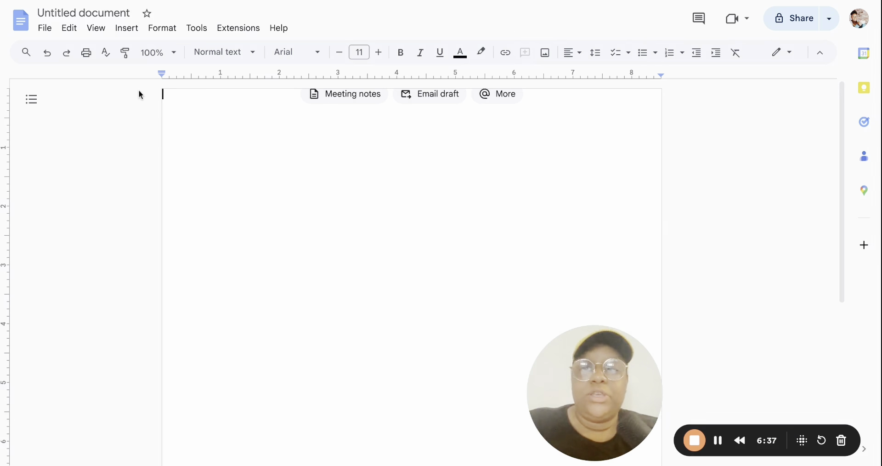
# Step: Insert the downloaded freshie graphic into the blank document
pyautogui.click(126, 28)
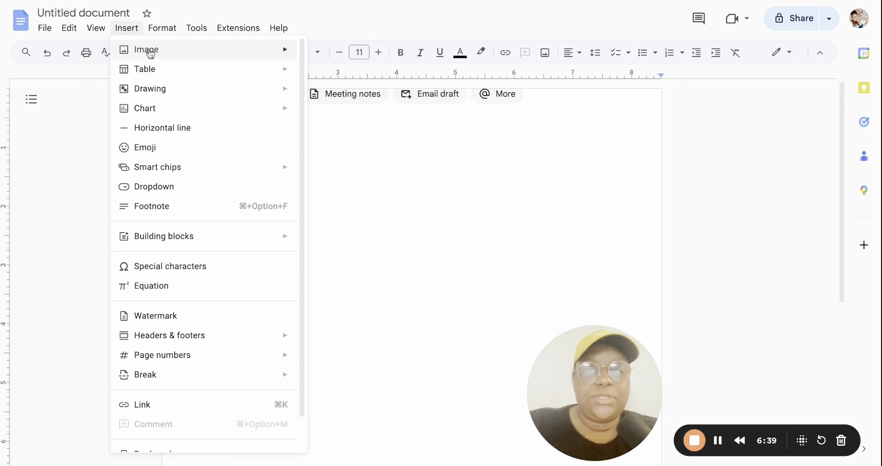
pyautogui.moveTo(291, 56)
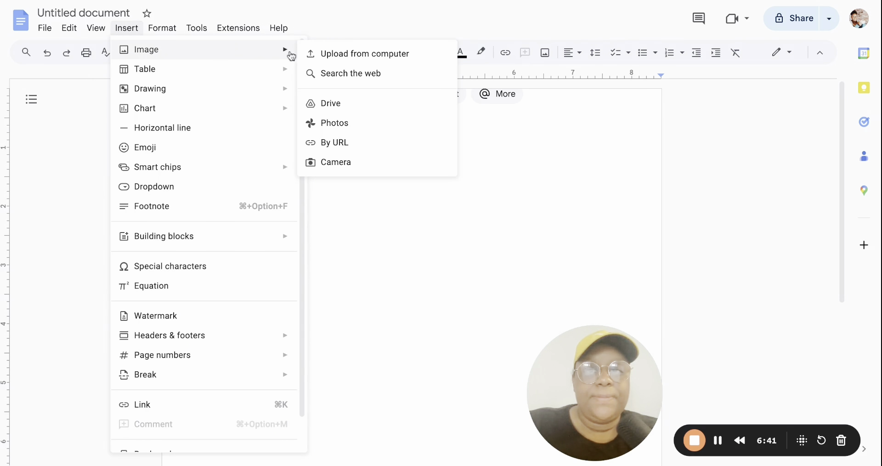
pyautogui.press('Escape')
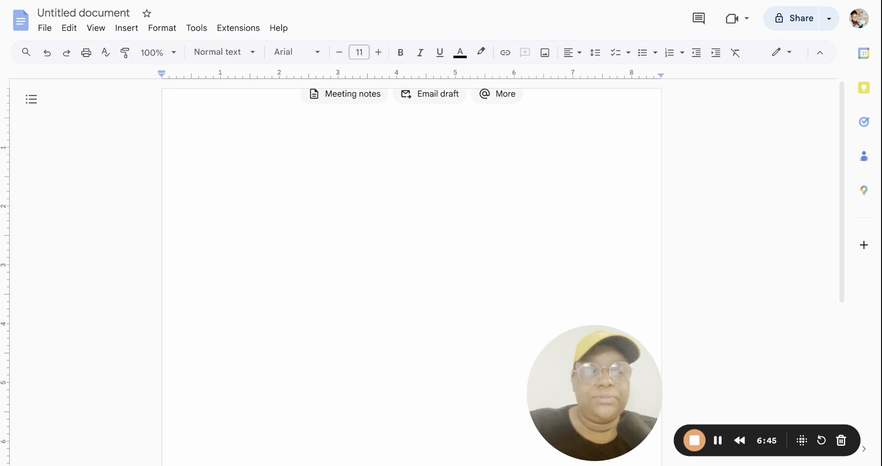
pyautogui.hotkey('ctrl', 'v')
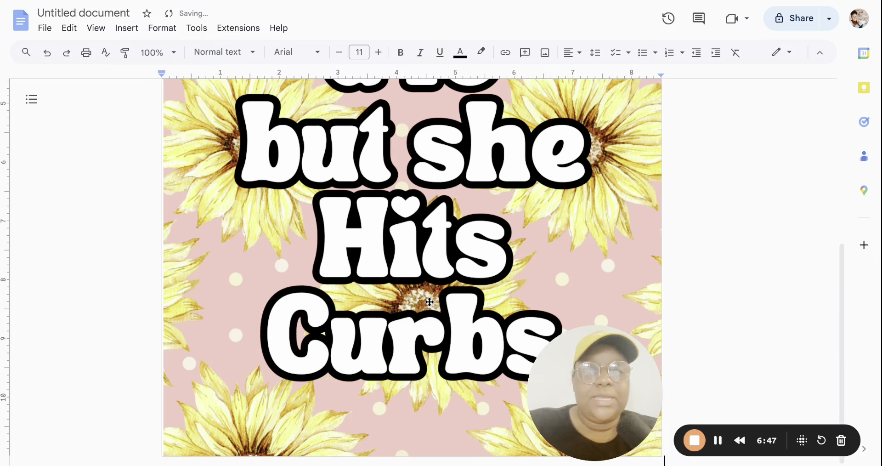
pyautogui.scroll(6, 429, 302)
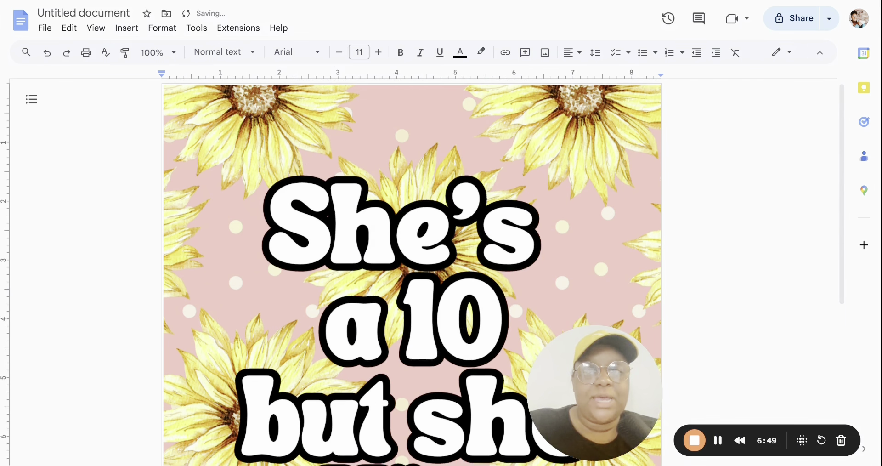
pyautogui.scroll(-6, 665, 459)
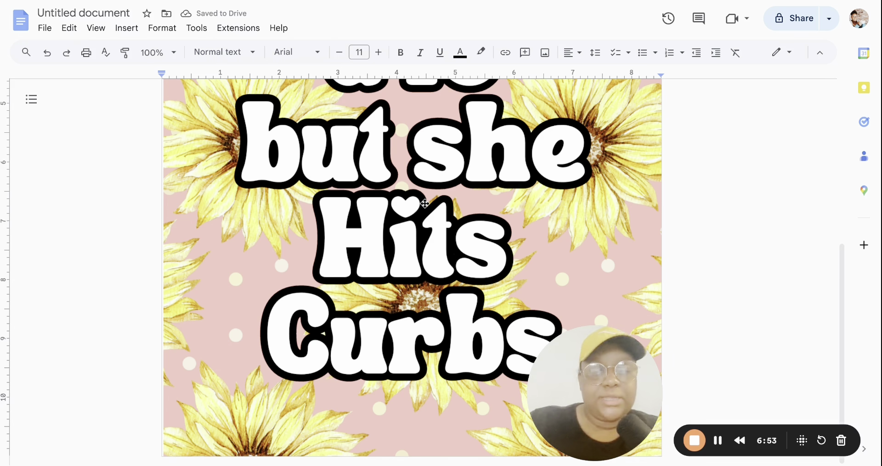
# Step: Resize the inserted graphic to a width of 3.25 in with the aspect ratio locked
pyautogui.click(395, 188)
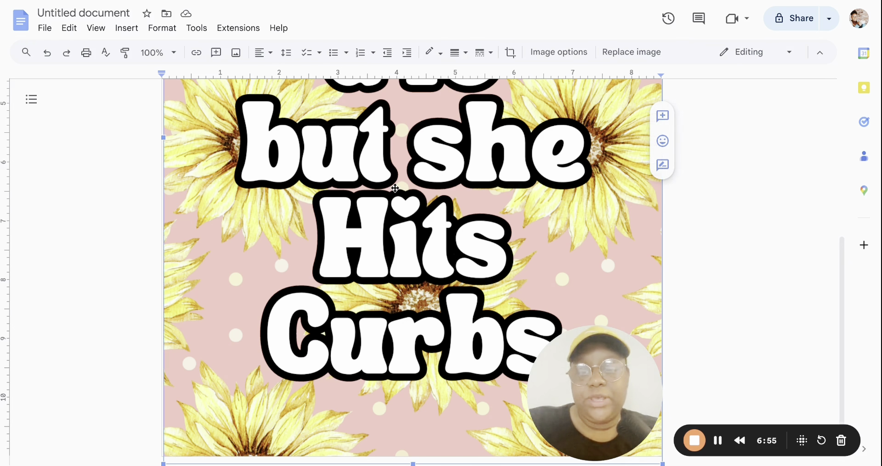
pyautogui.scroll(-1, 396, 189)
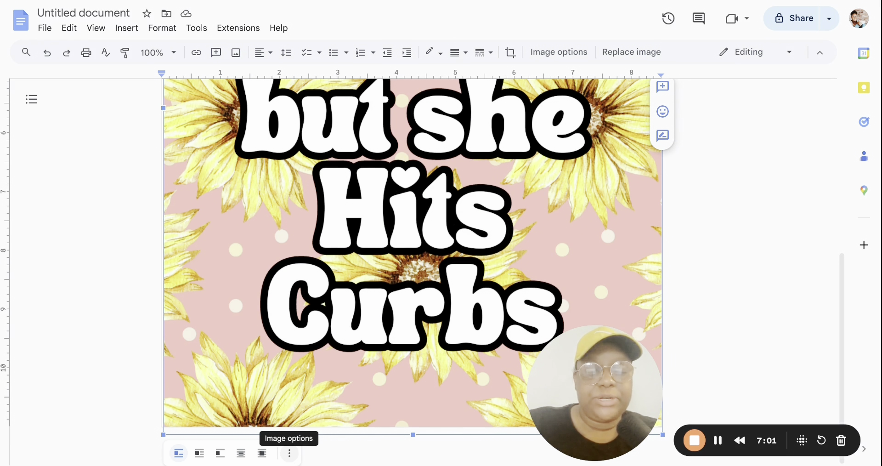
pyautogui.click(289, 453)
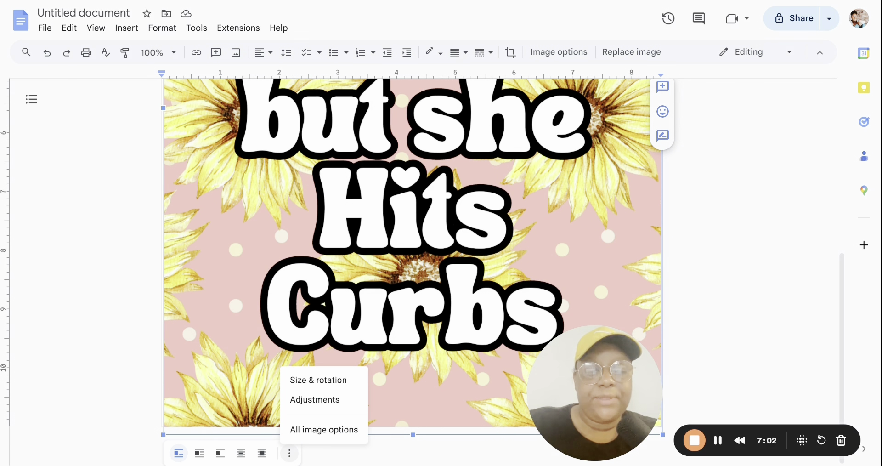
pyautogui.click(338, 385)
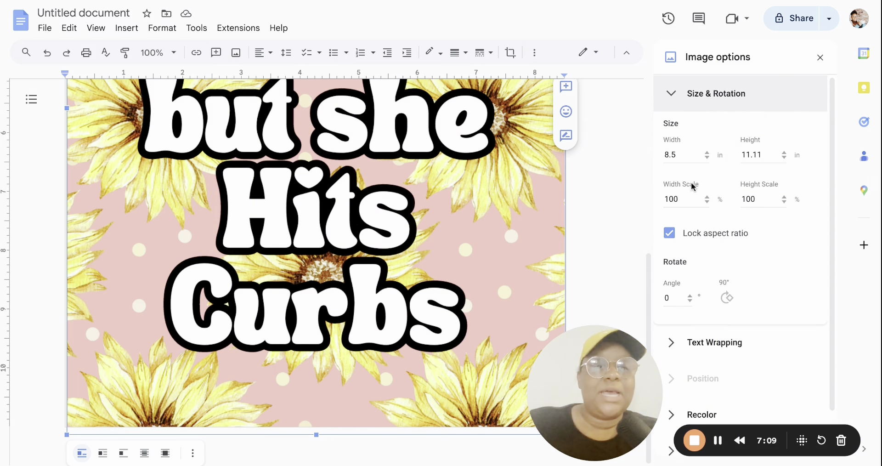
pyautogui.click(691, 158)
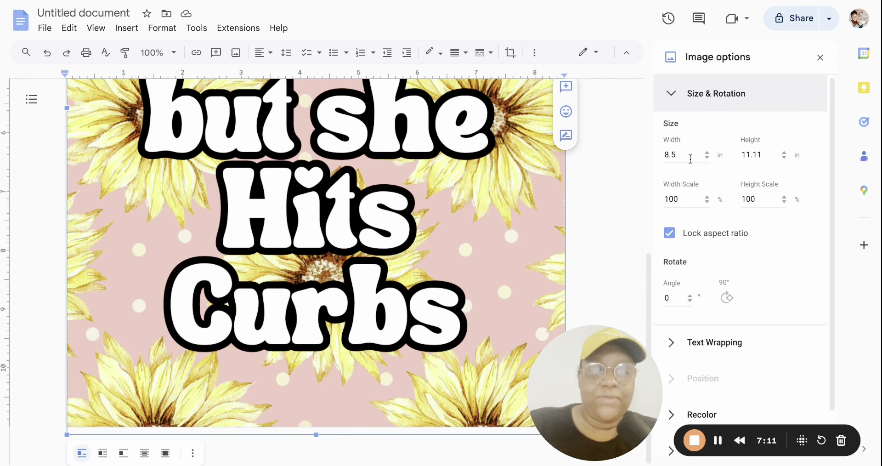
pyautogui.press('BackSpace')
pyautogui.press('BackSpace')
pyautogui.press('BackSpace')
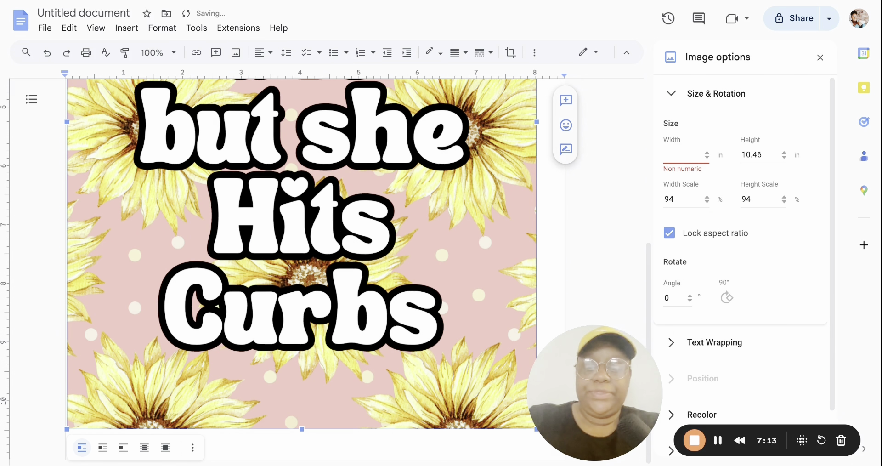
pyautogui.write('3.25')
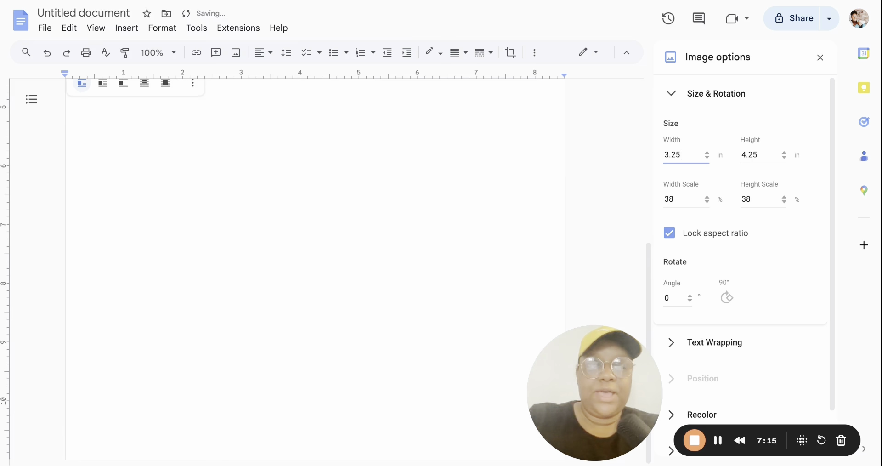
pyautogui.click(767, 158)
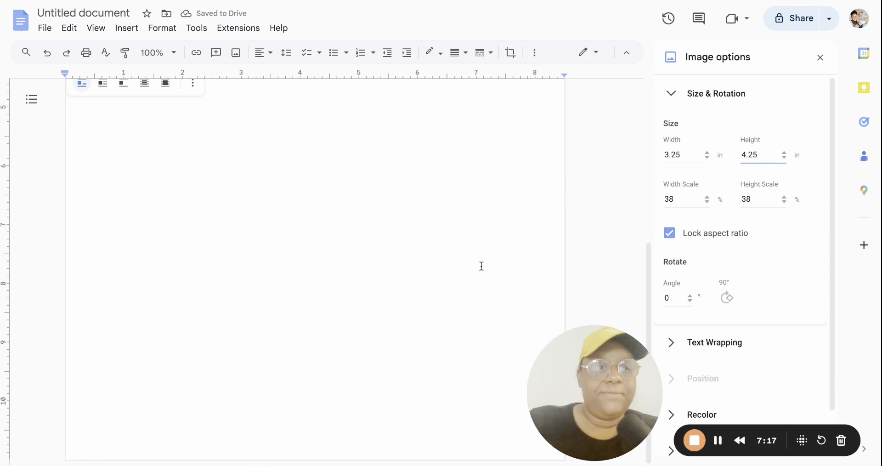
pyautogui.scroll(3, 479, 223)
pyautogui.scroll(3, 478, 223)
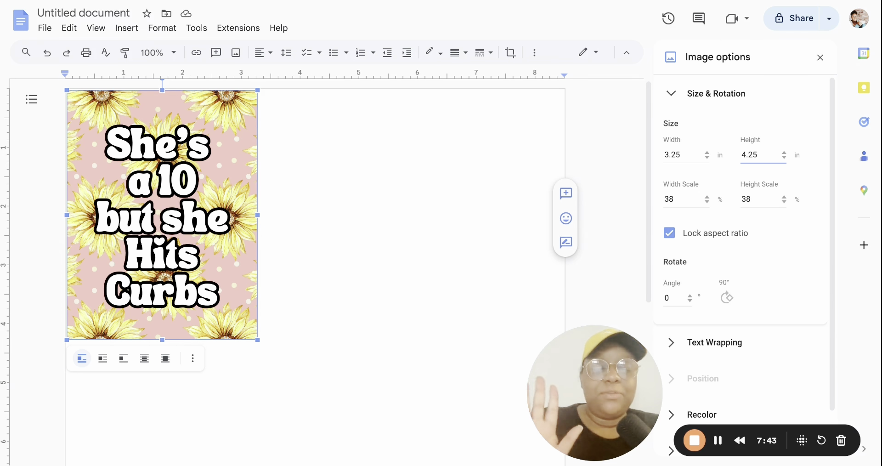
# Step: Paste a copy of the 3.25 × 4.25 in freshie graphic directly beside the original in the same row
pyautogui.click(316, 286)
pyautogui.click(194, 249)
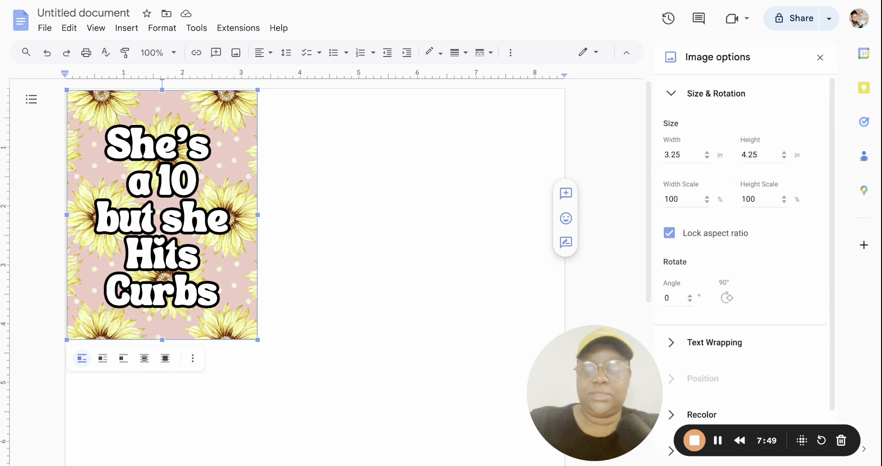
pyautogui.click(295, 239)
pyautogui.hotkey('ctrl', 'v')
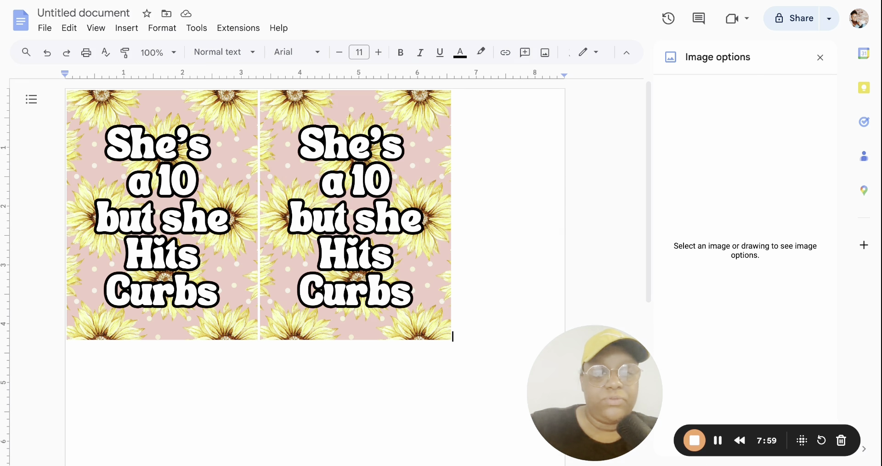
# Step: Compare the size settings of the two graphic copies and check the space left further down the page
pyautogui.click(210, 170)
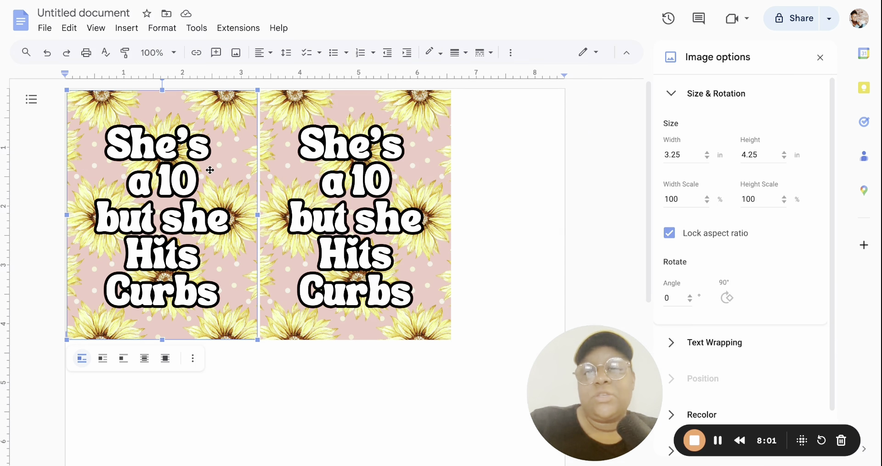
pyautogui.click(332, 207)
pyautogui.click(214, 219)
pyautogui.click(333, 212)
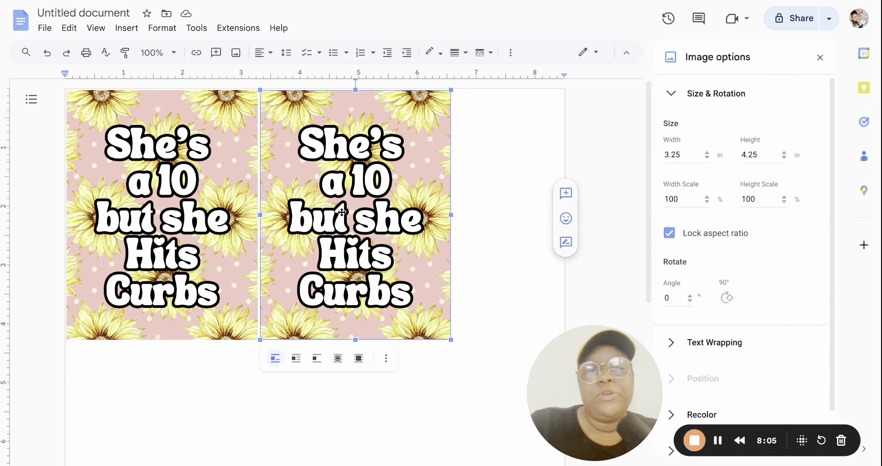
pyautogui.click(230, 212)
pyautogui.click(351, 205)
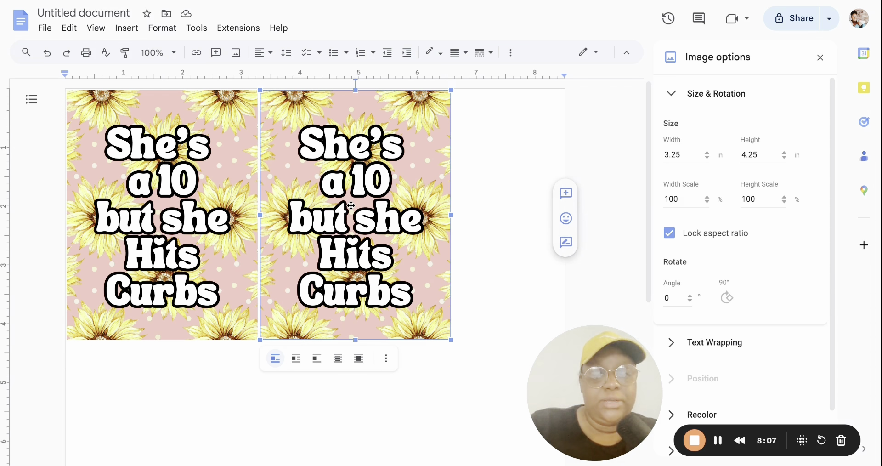
pyautogui.scroll(-6, 351, 205)
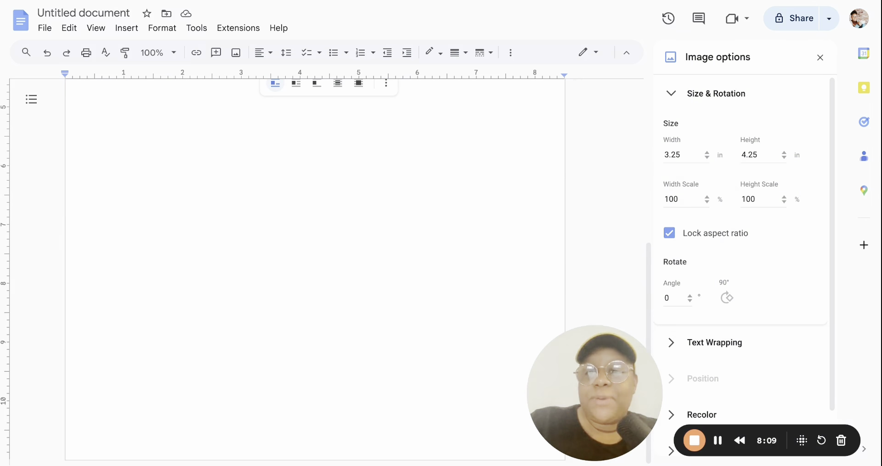